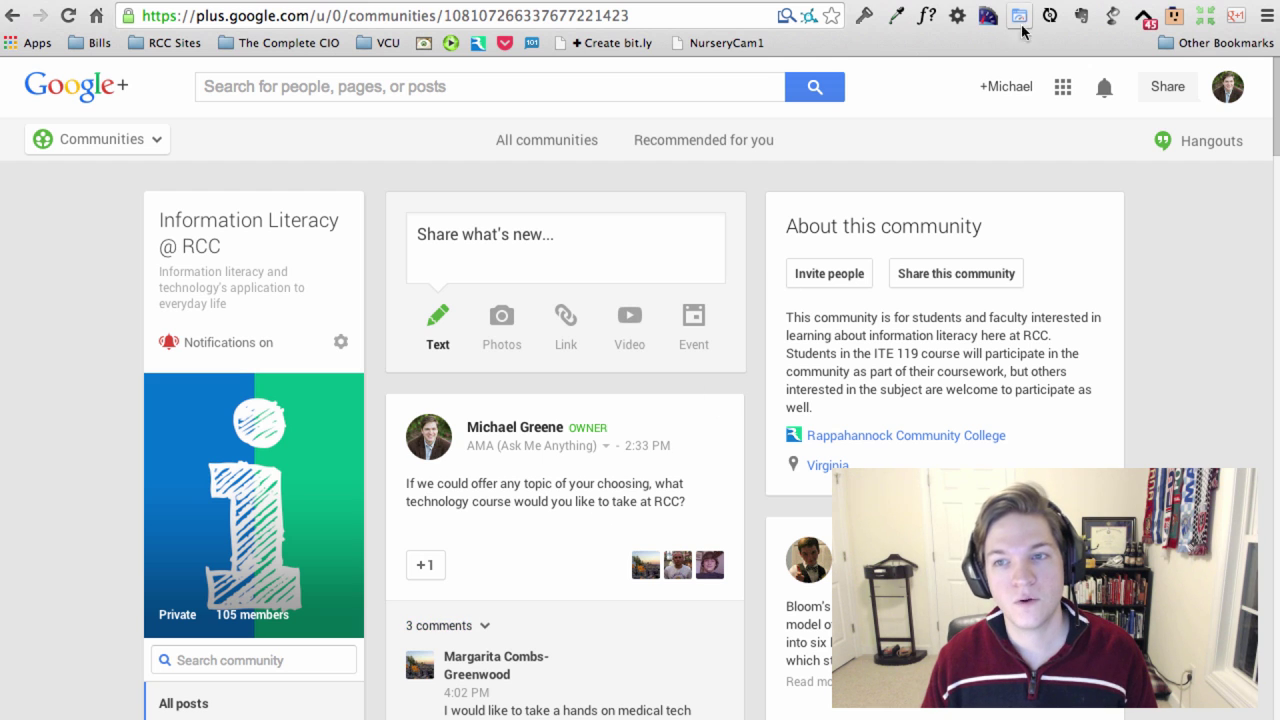
# - Switch to the college Gmail inbox and start a new filter from its mail filter settings
pyautogui.click(1074, 2)
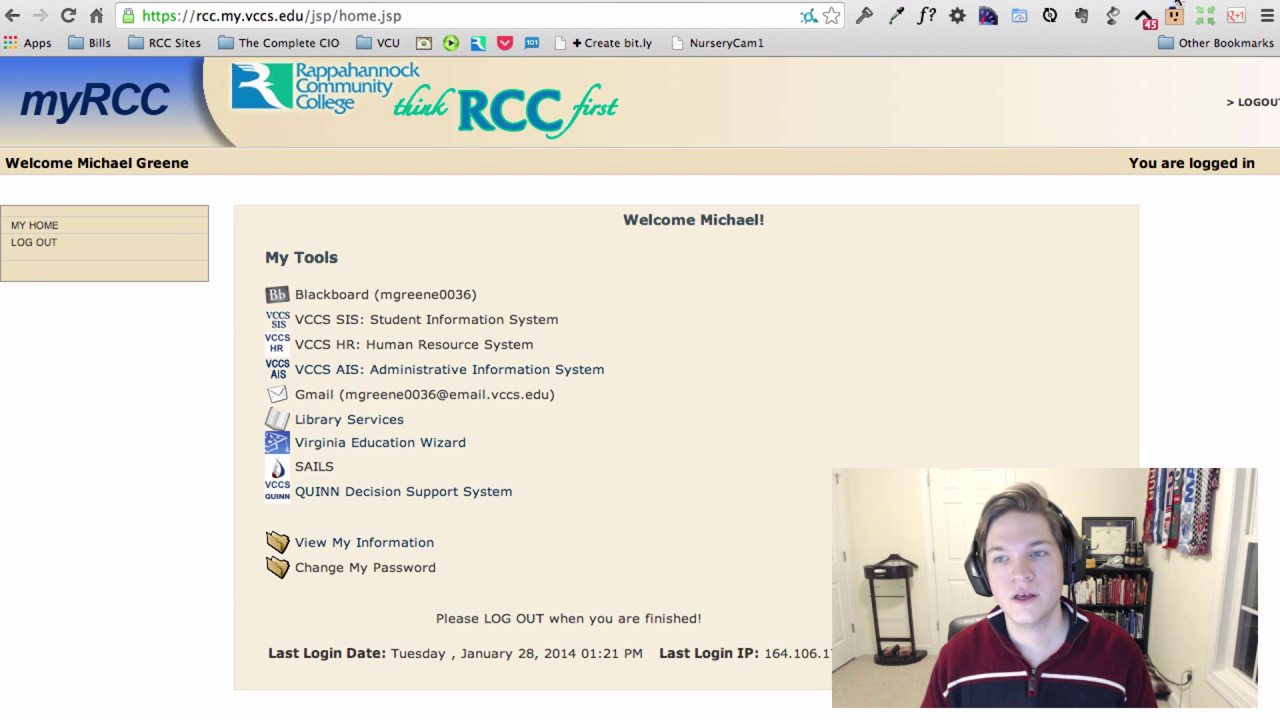
pyautogui.click(680, 2)
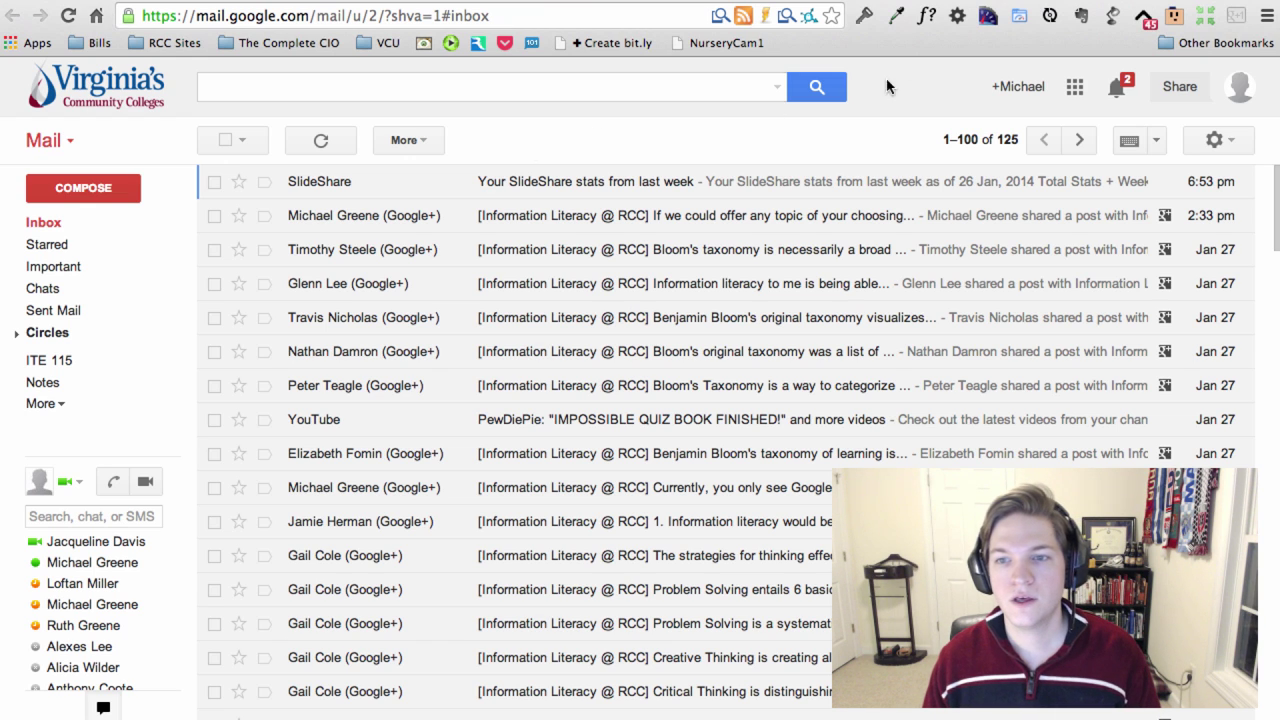
pyautogui.click(1214, 143)
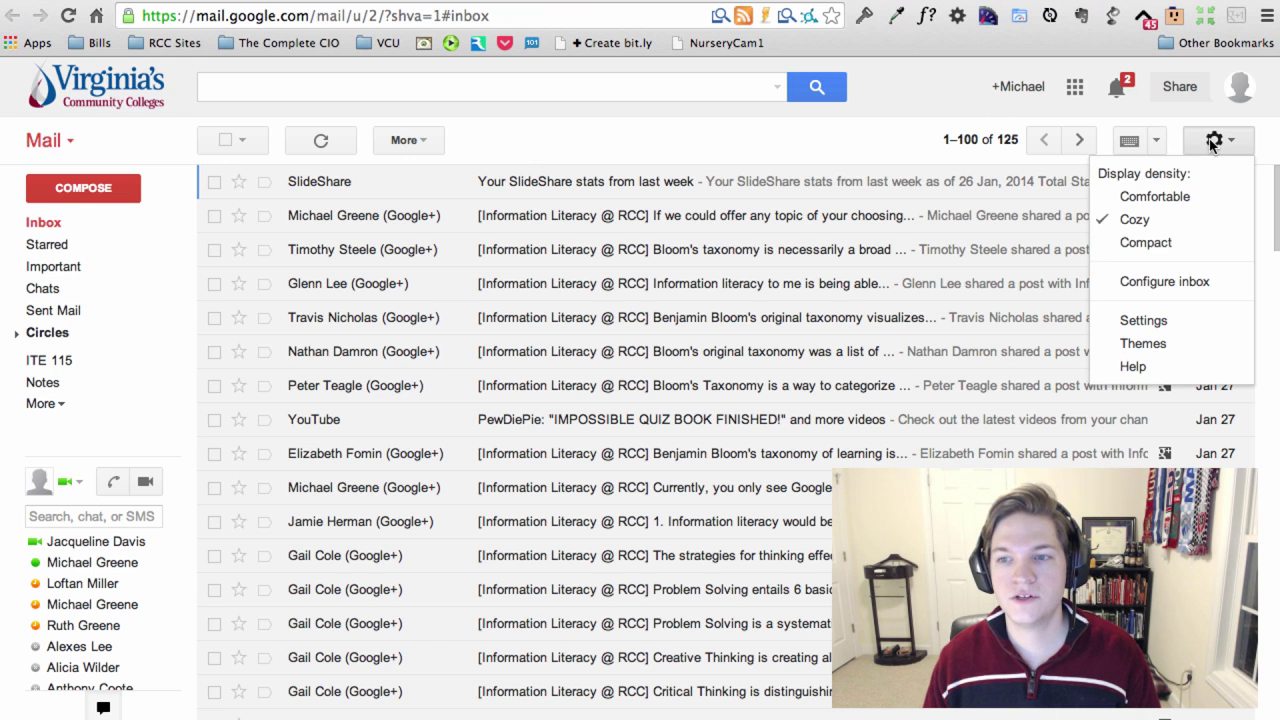
pyautogui.click(1143, 321)
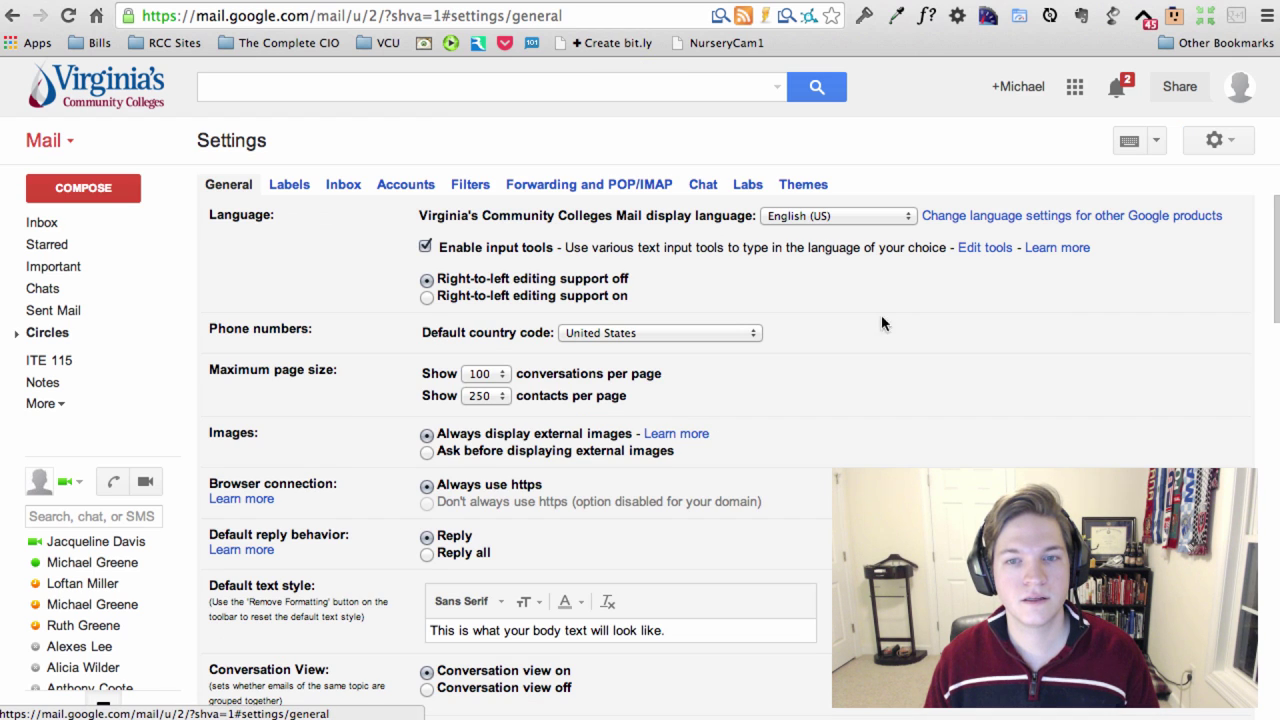
pyautogui.click(472, 189)
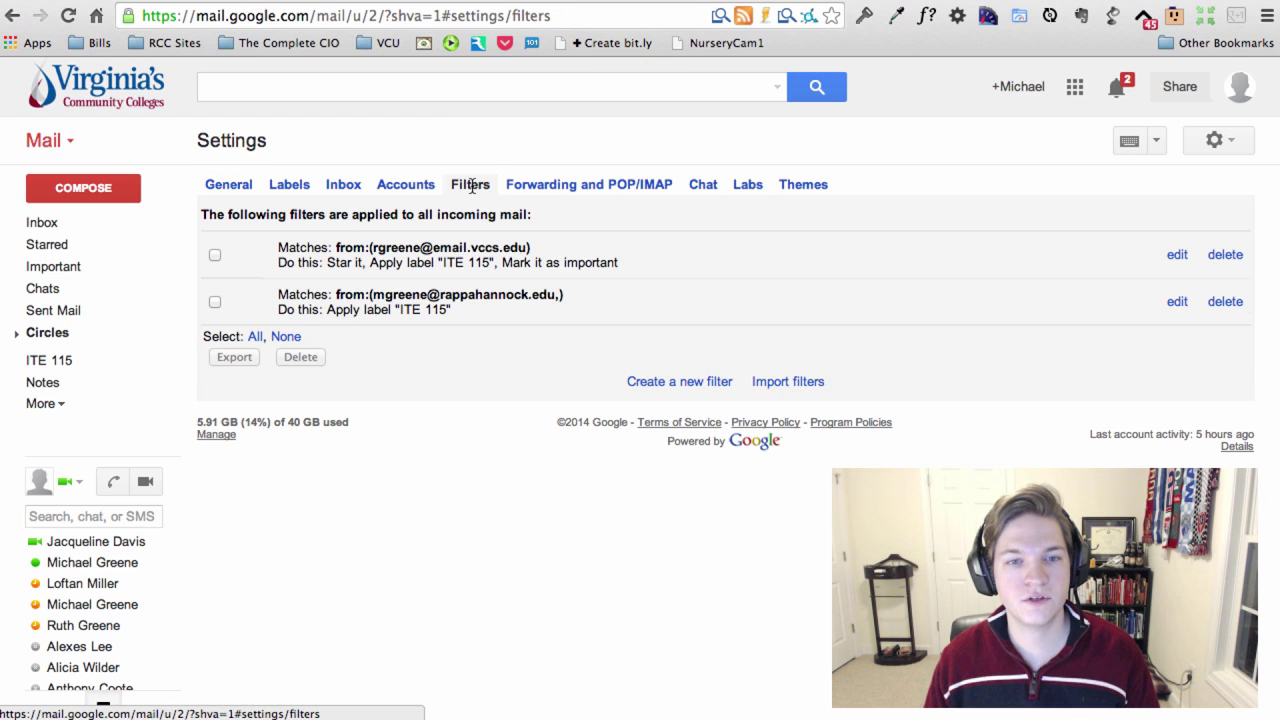
pyautogui.click(647, 384)
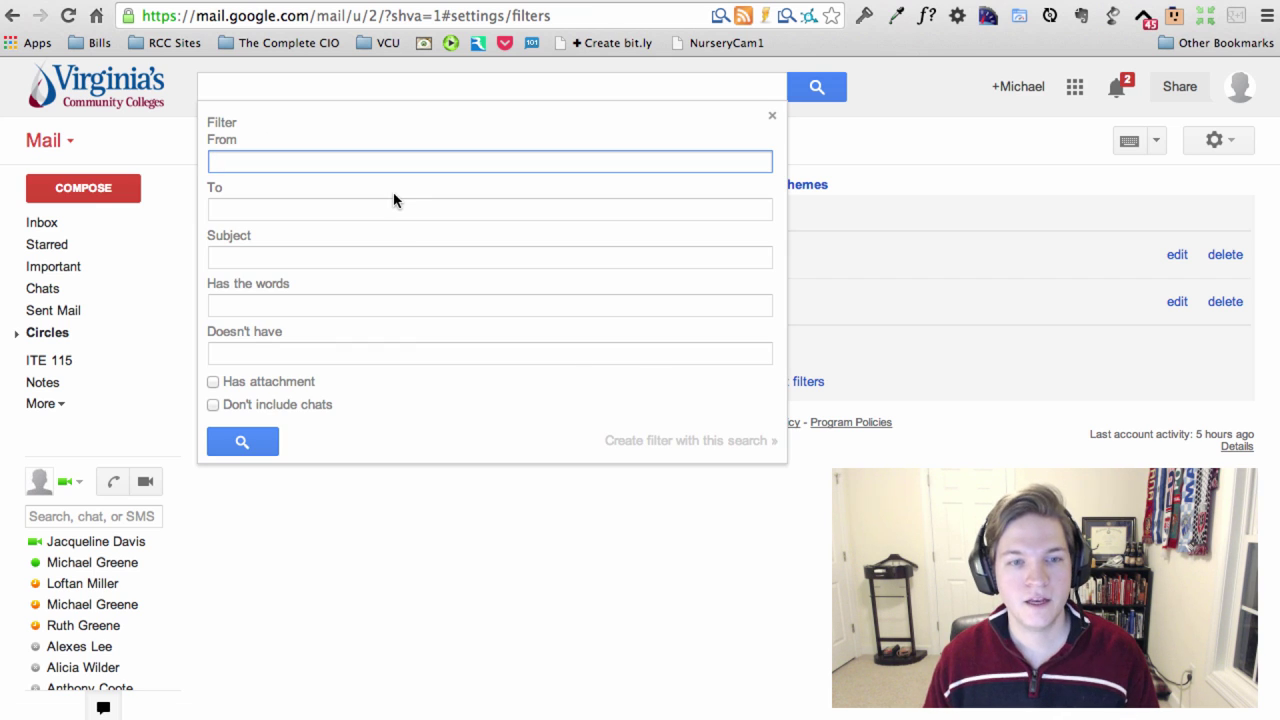
# - Set the filter's sender to "Google+" and search for the matching messages
pyautogui.write('Googl')
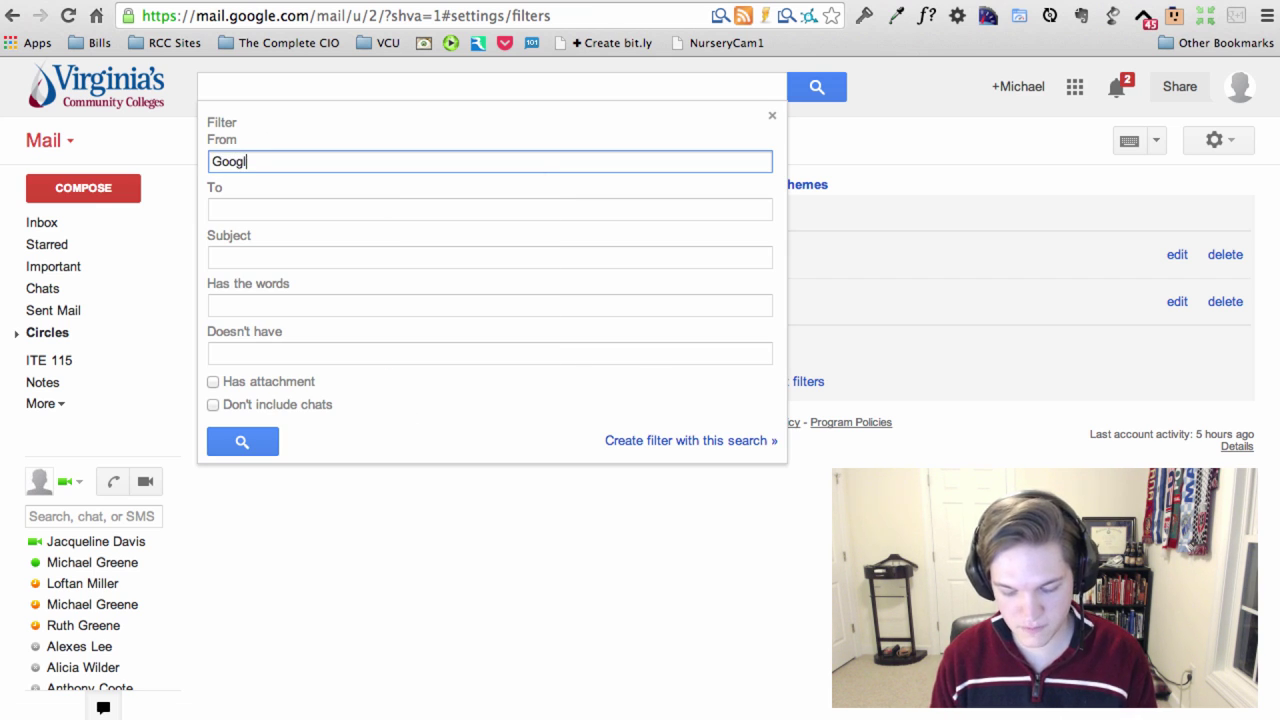
pyautogui.write('e+')
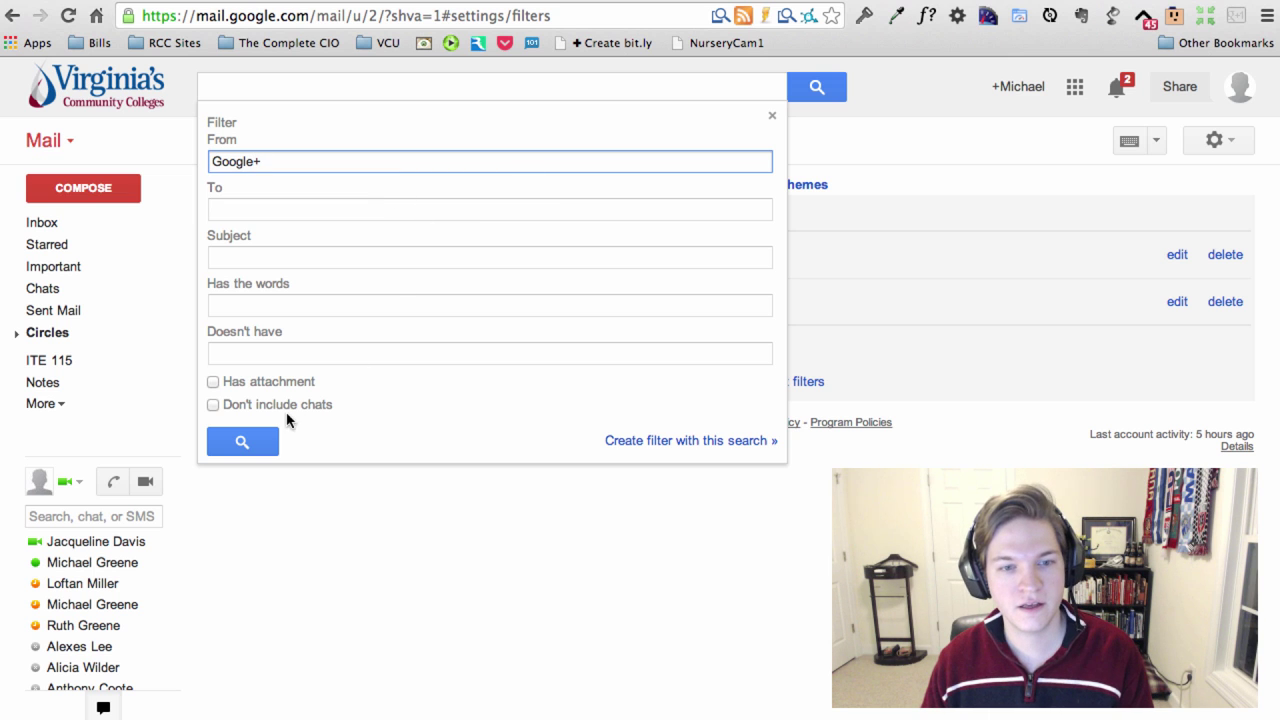
pyautogui.click(240, 441)
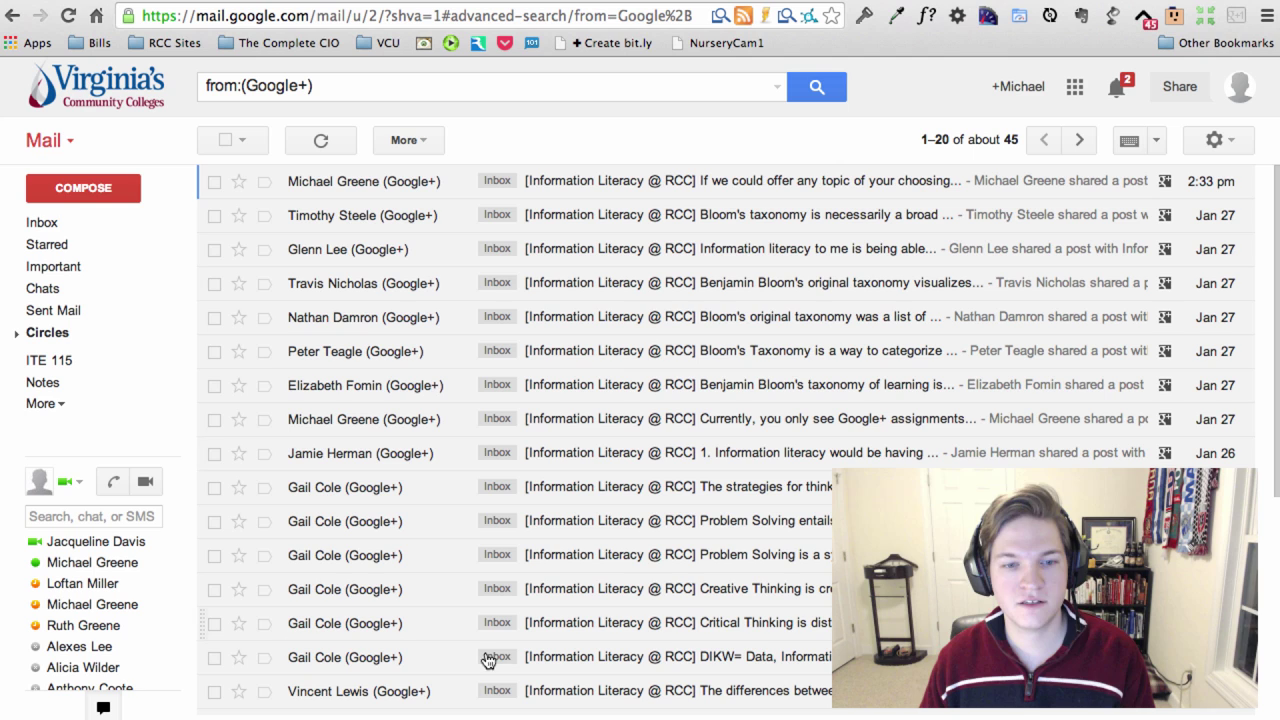
# - Refine the Google+ mail search to exclude messages from the instructor, using "-from:" with the instructor's last name
pyautogui.click(379, 92)
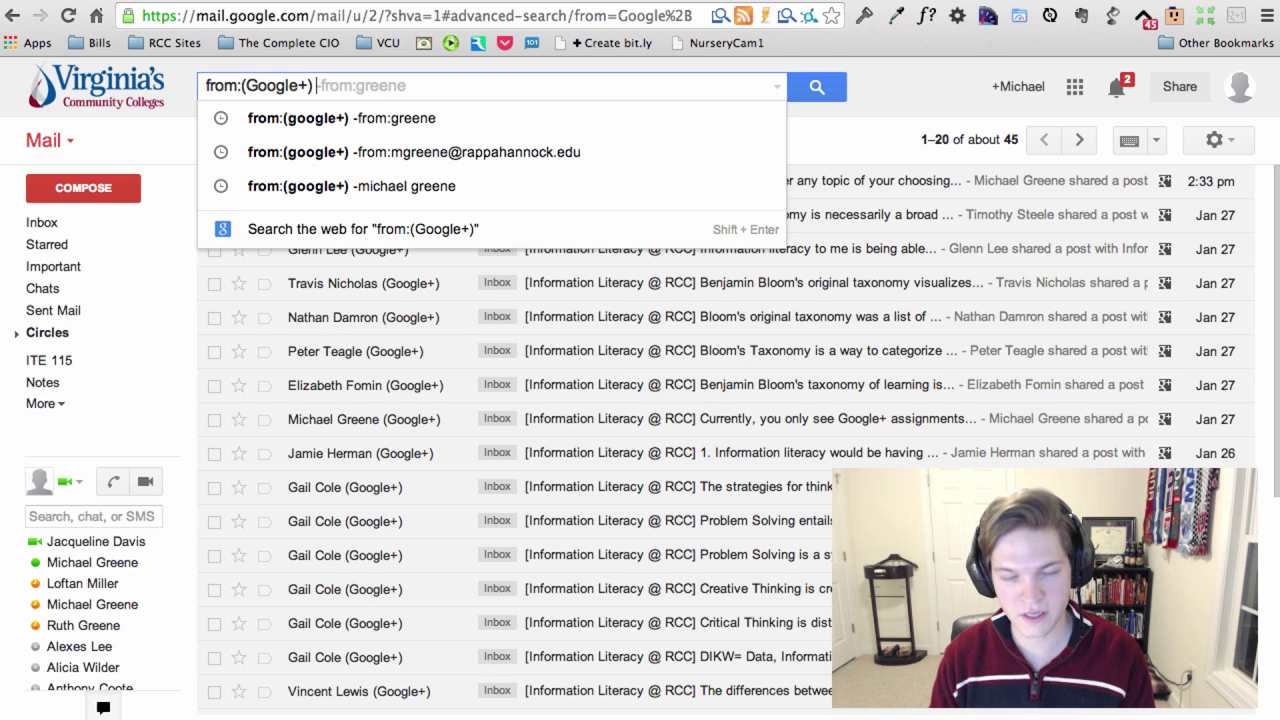
pyautogui.write('fr')
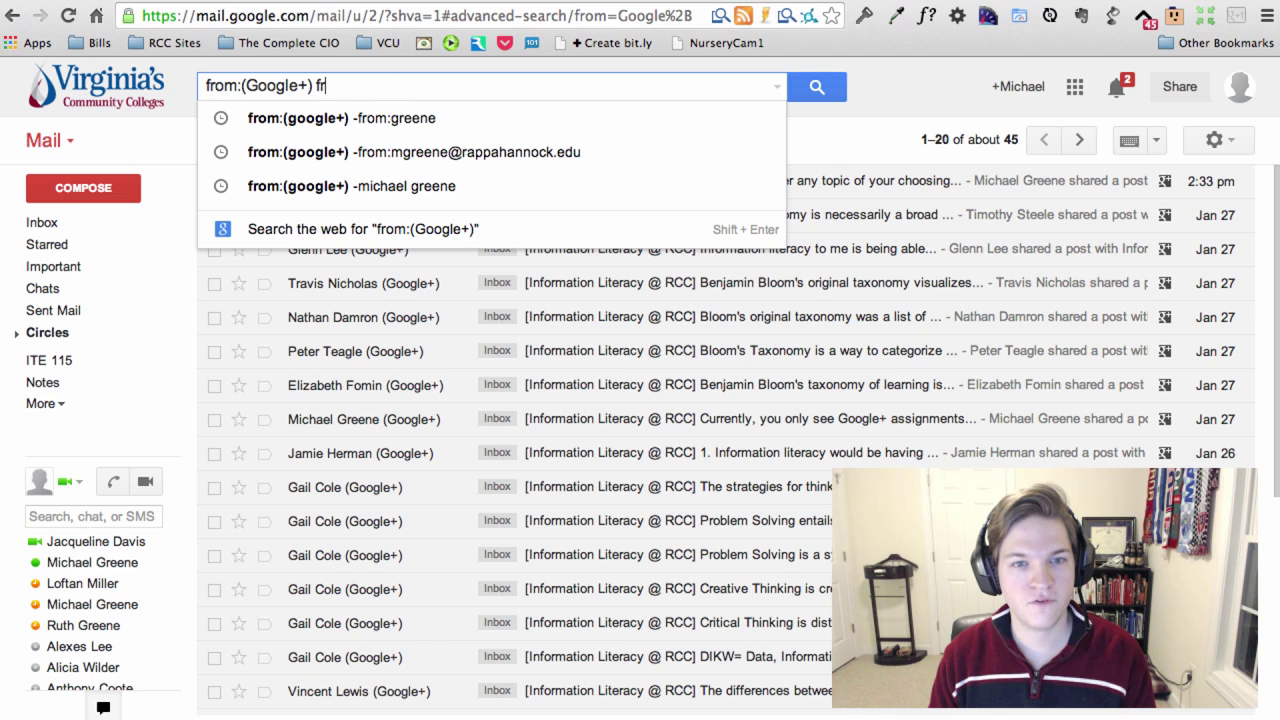
pyautogui.write('om')
pyautogui.press('BackSpace')
pyautogui.press('BackSpace')
pyautogui.press('BackSpace')
pyautogui.press('BackSpace')
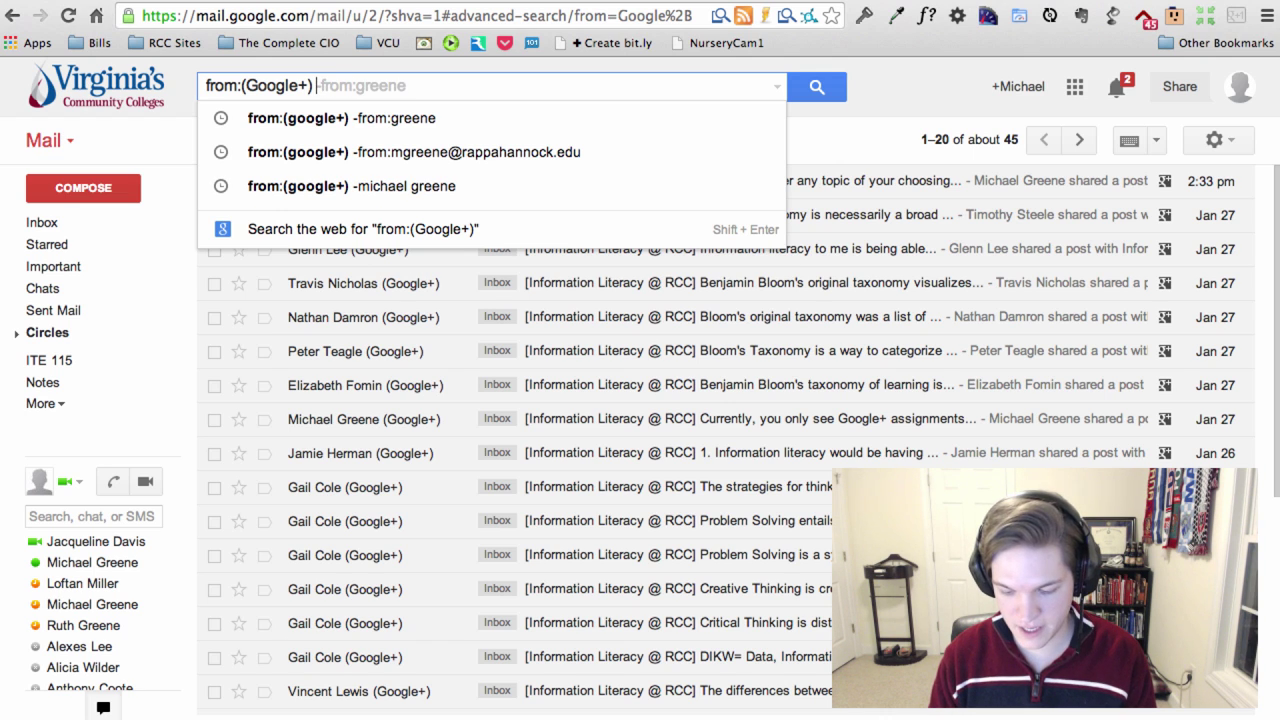
pyautogui.write('-from:')
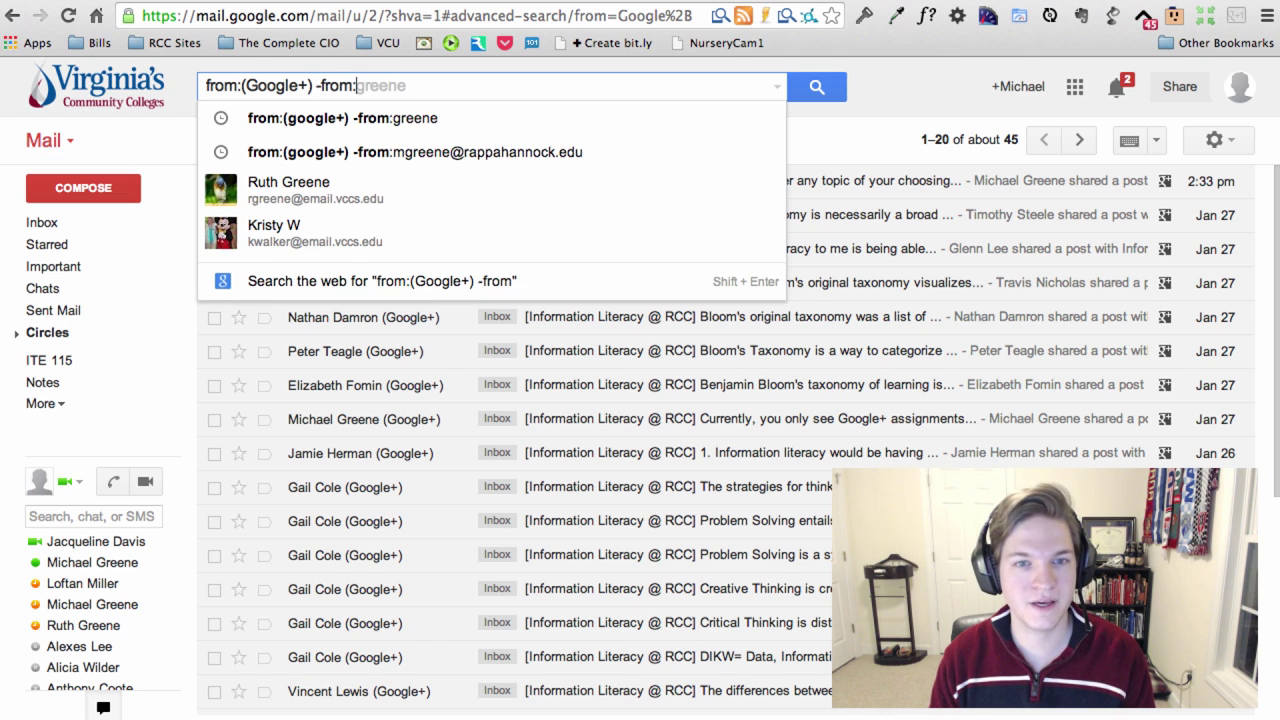
pyautogui.write('m')
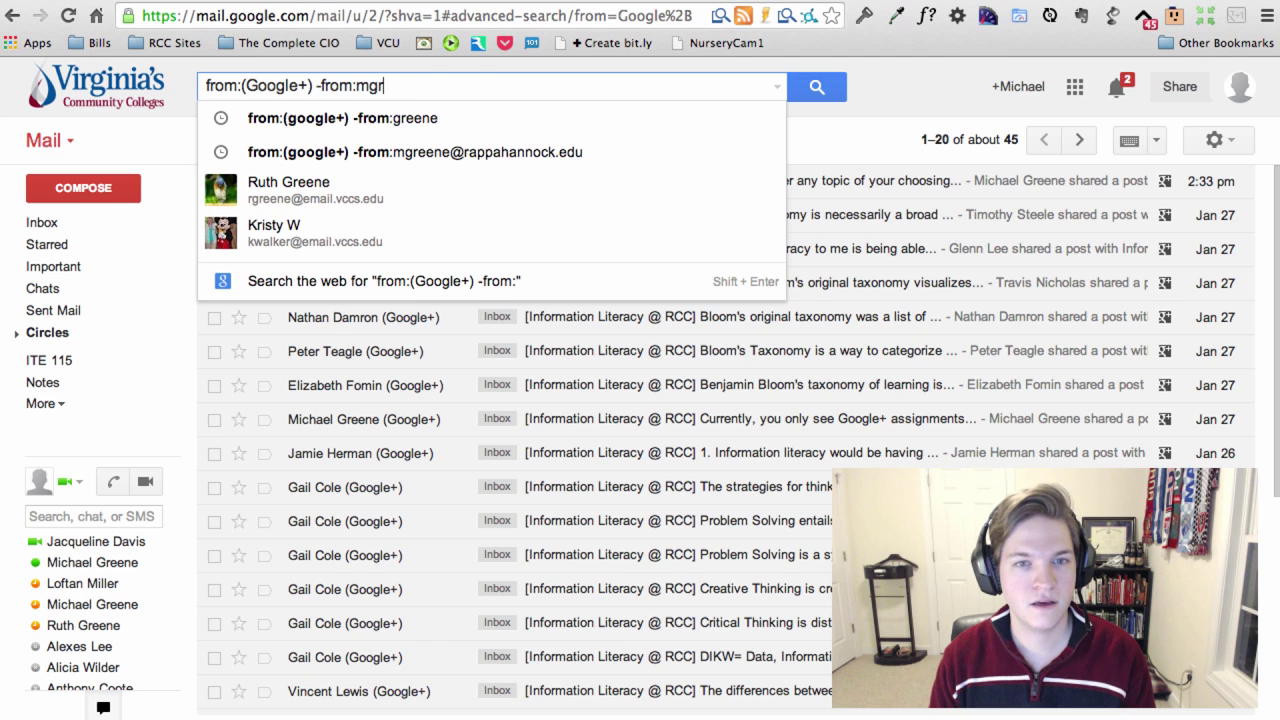
pyautogui.press('BackSpace')
pyautogui.write('Greene')
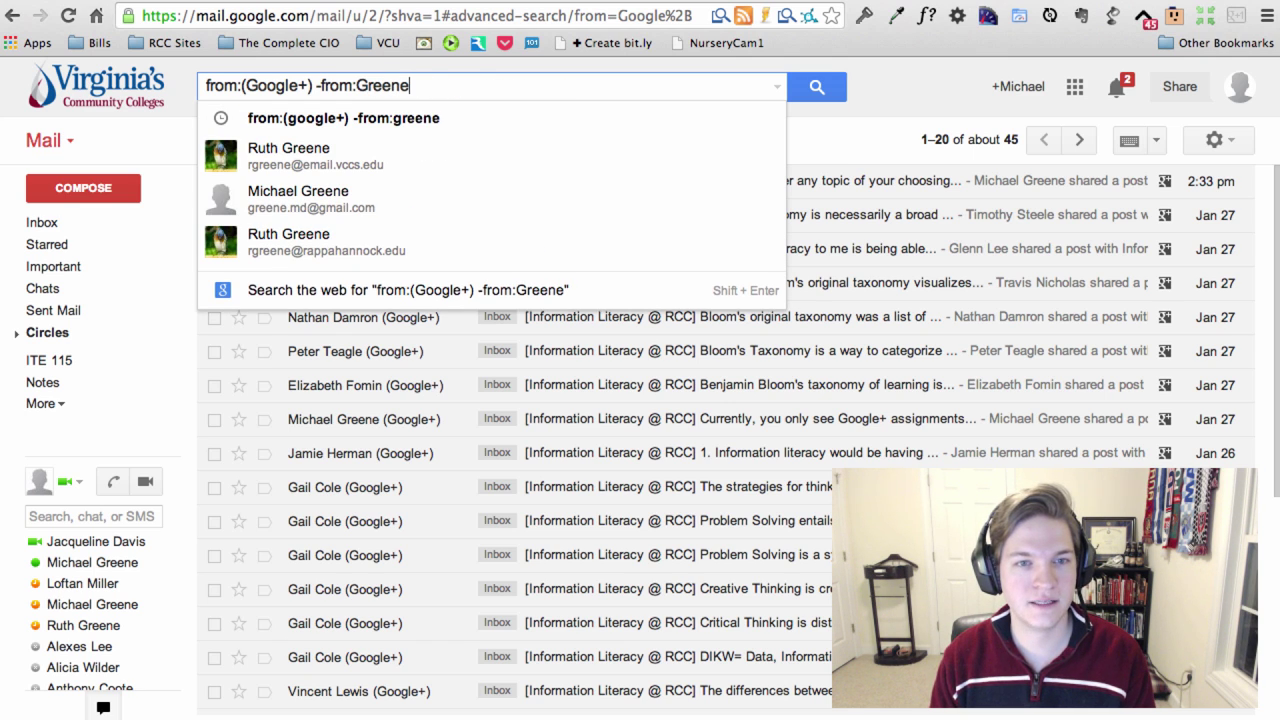
pyautogui.press('Return')
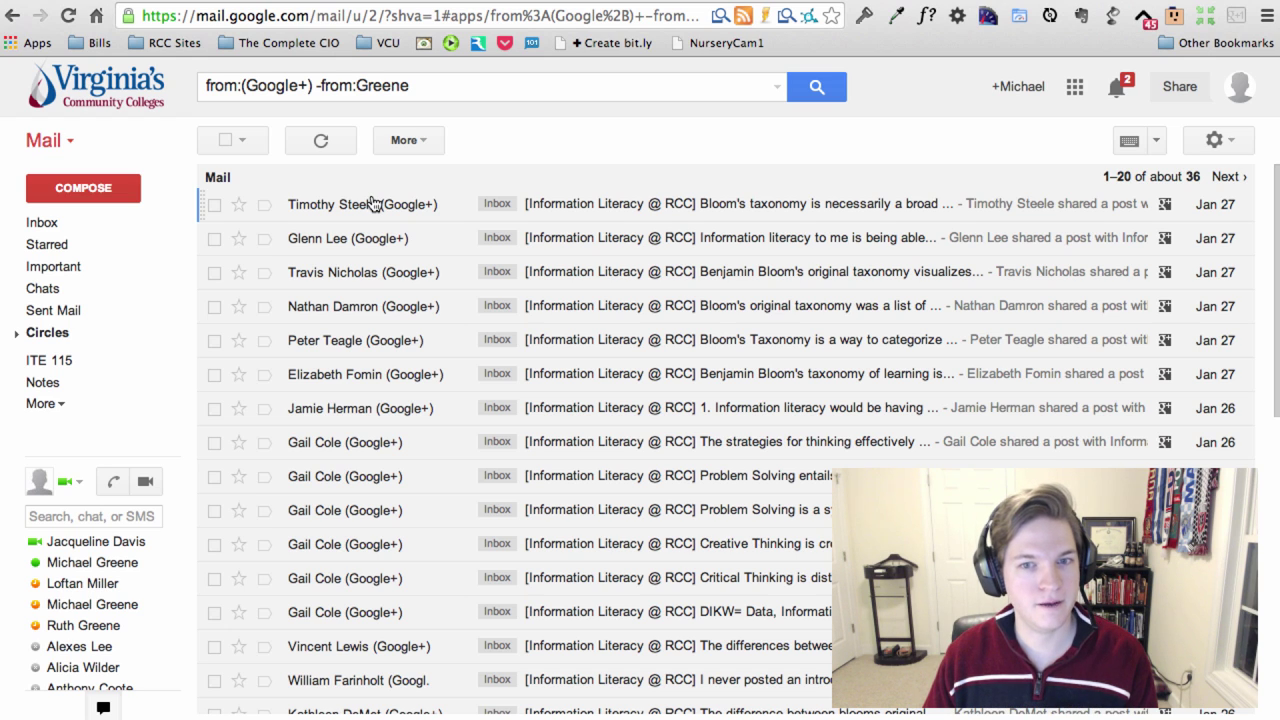
# - Create a filter from the current search and have it apply a new label named "ITE 119 Google+"
pyautogui.click(778, 91)
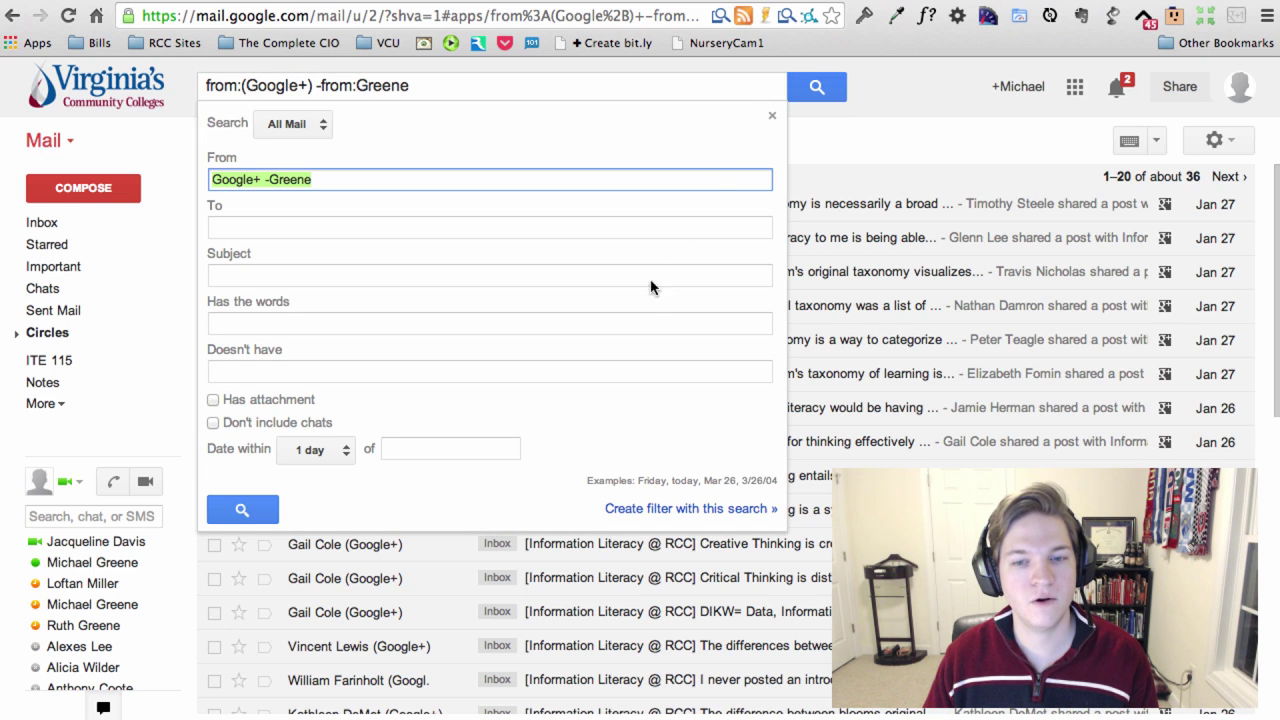
pyautogui.click(627, 510)
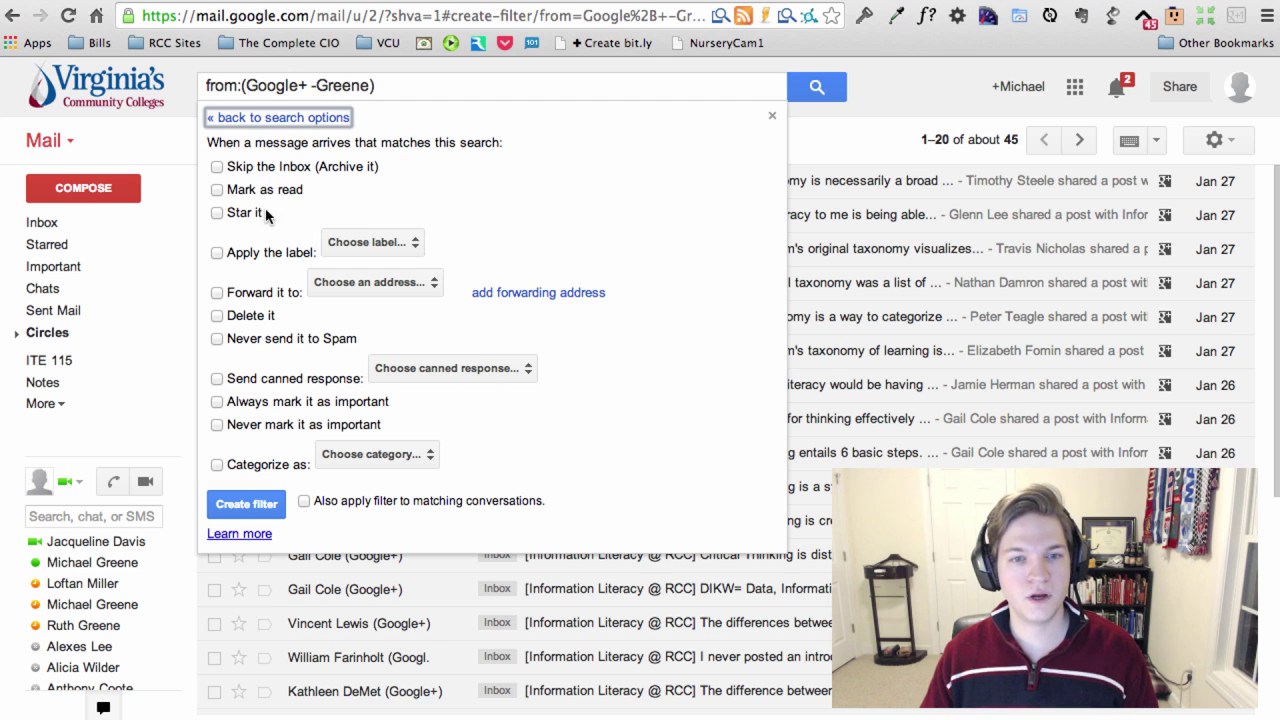
pyautogui.click(218, 254)
pyautogui.click(356, 242)
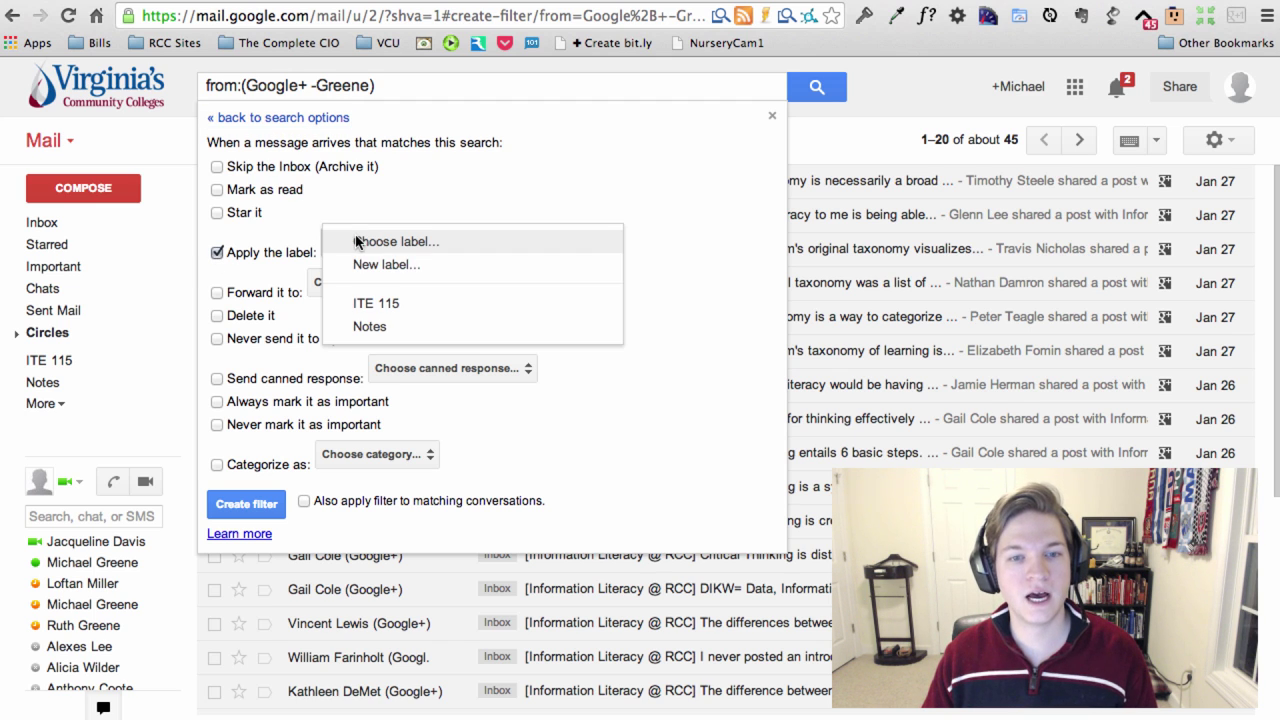
pyautogui.click(388, 266)
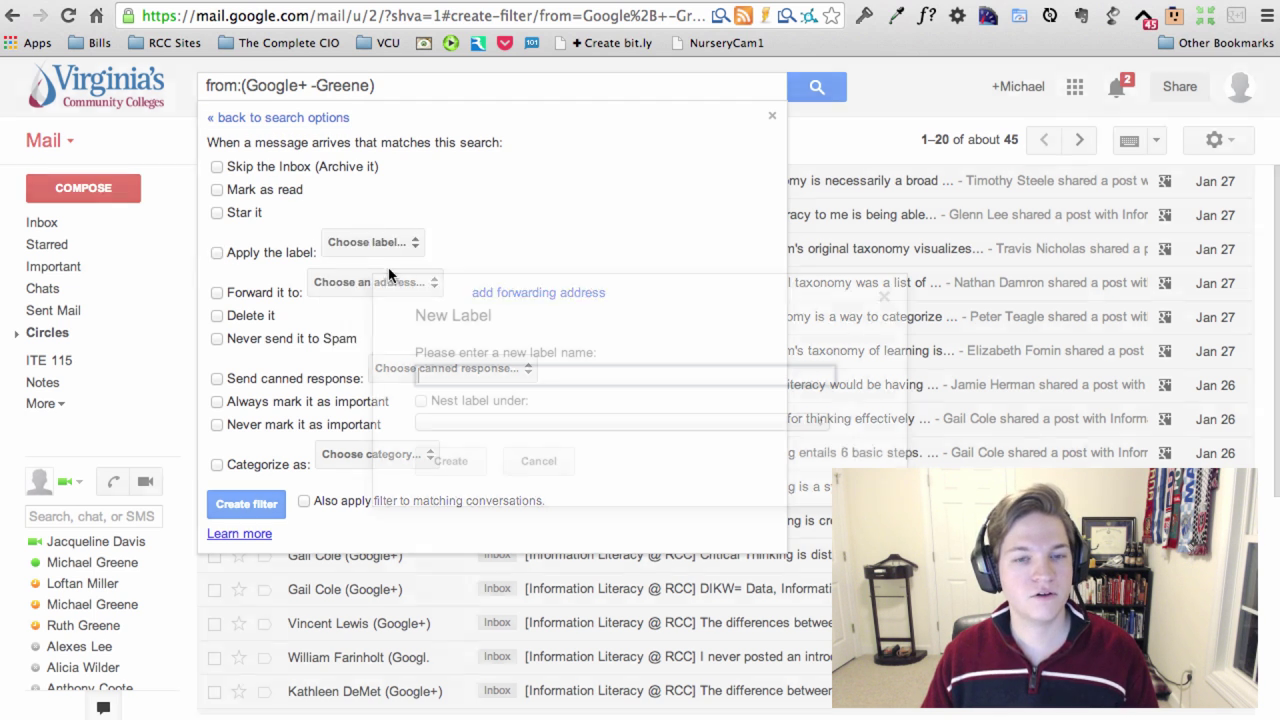
pyautogui.write('IT')
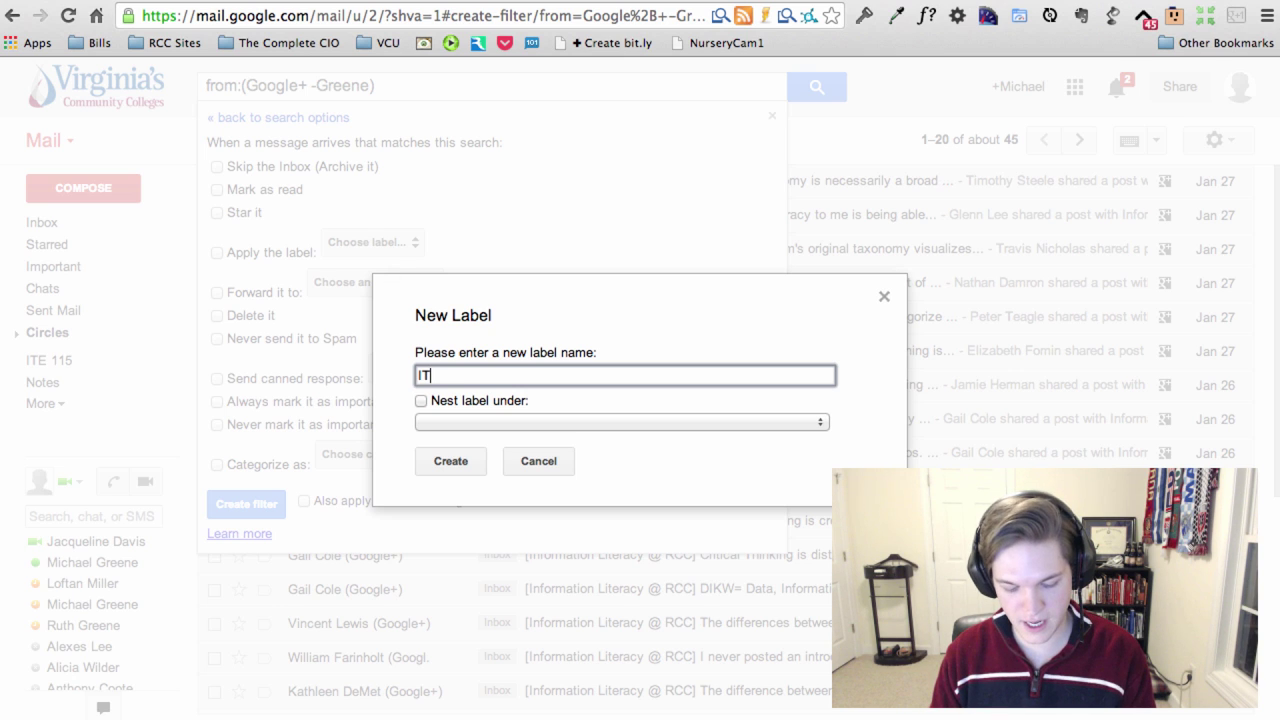
pyautogui.write('E 119 G')
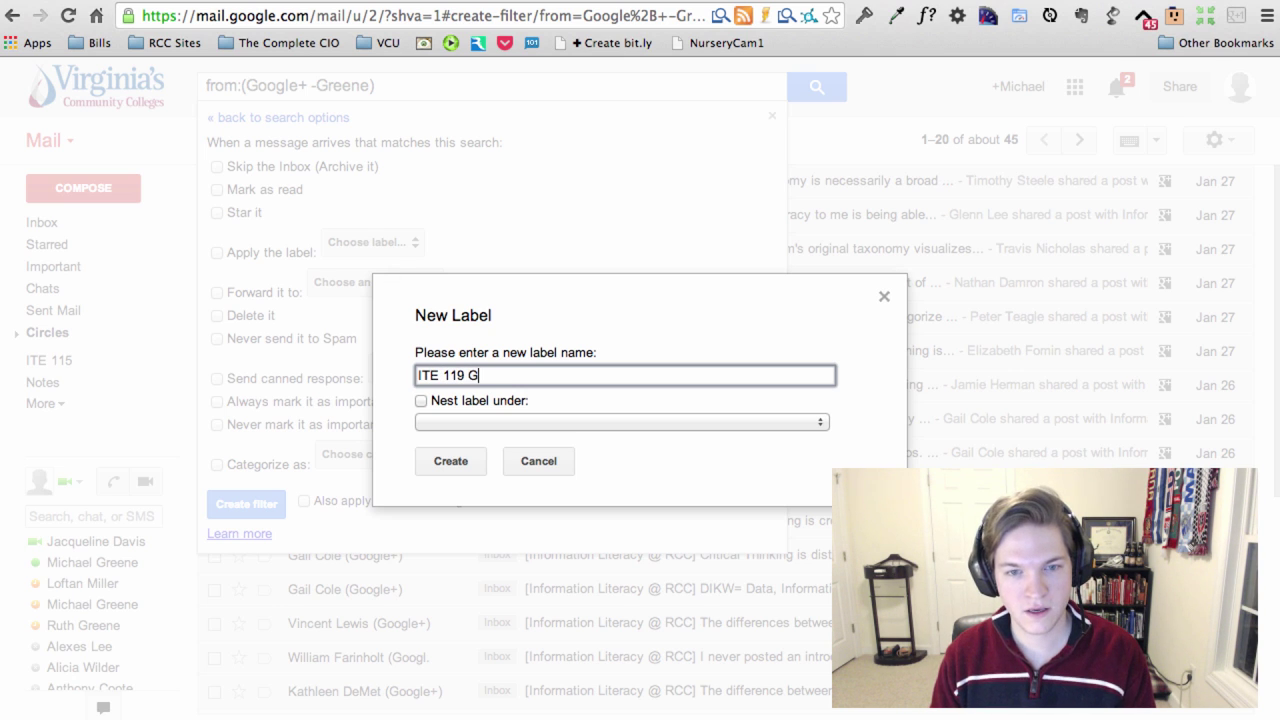
pyautogui.write('oogle+')
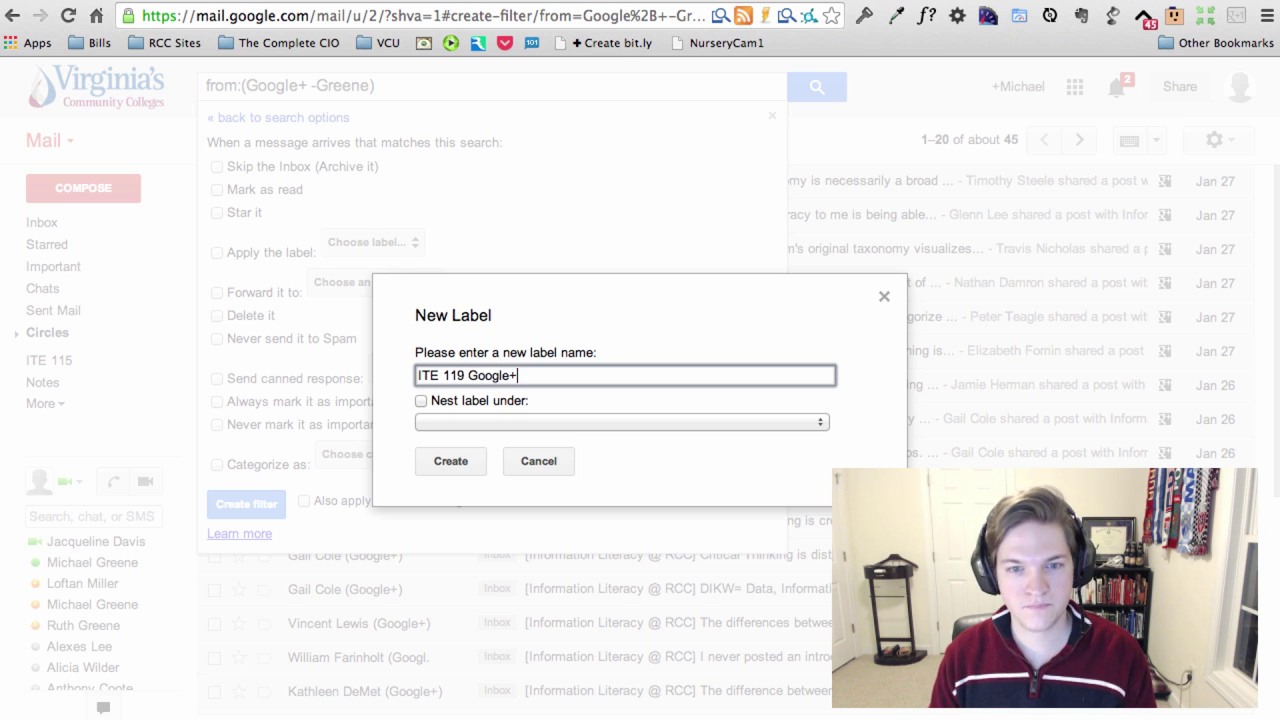
pyautogui.click(459, 461)
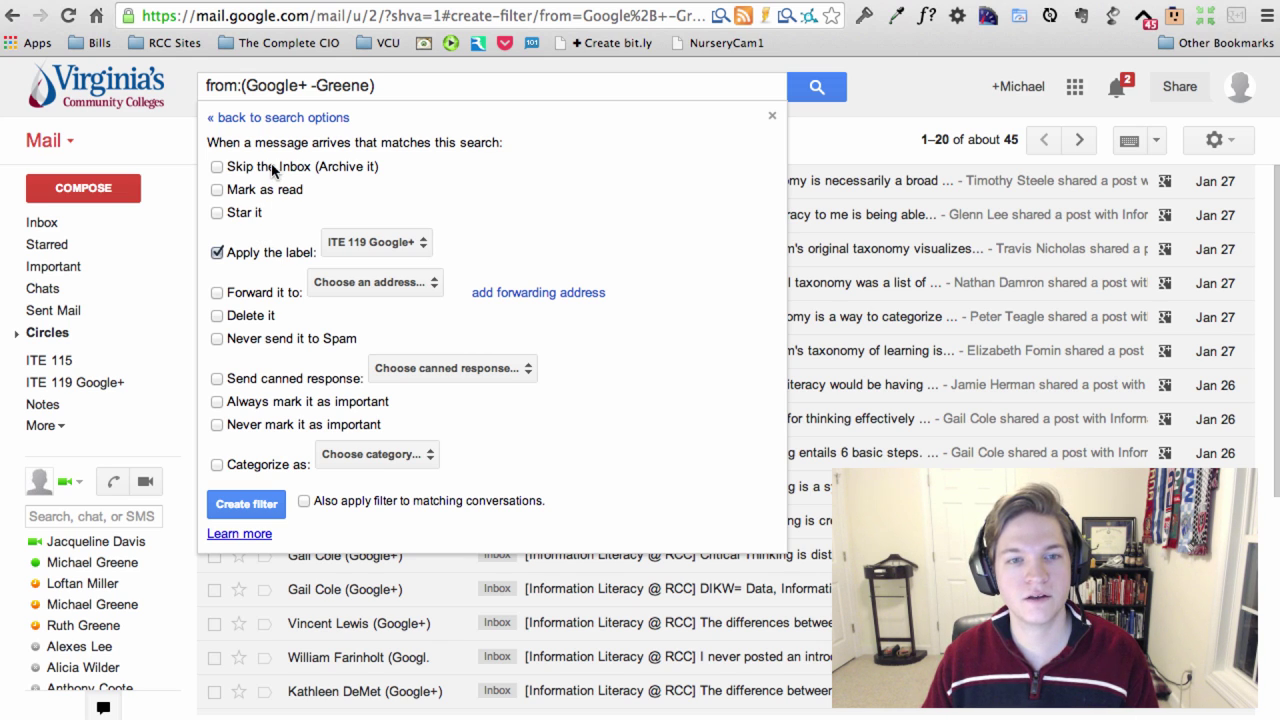
# - Make the filter skip the inbox and also apply to matching conversations, and create it
pyautogui.click(218, 167)
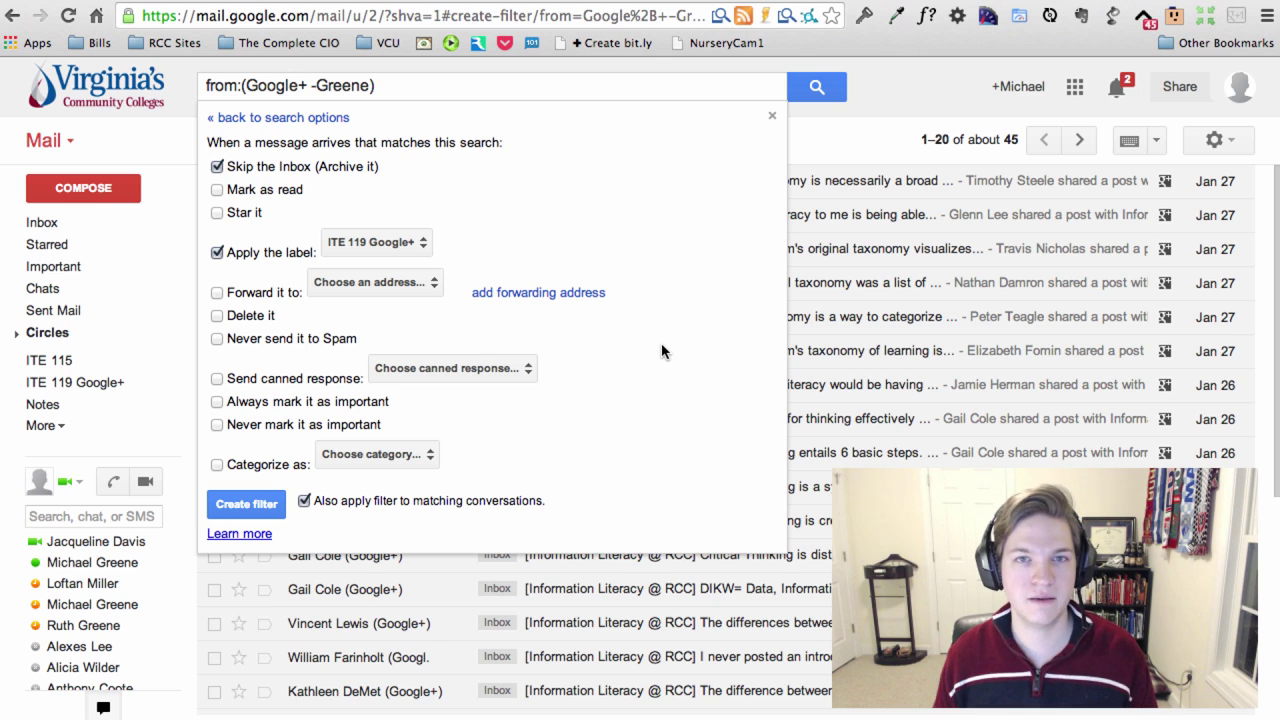
pyautogui.click(246, 504)
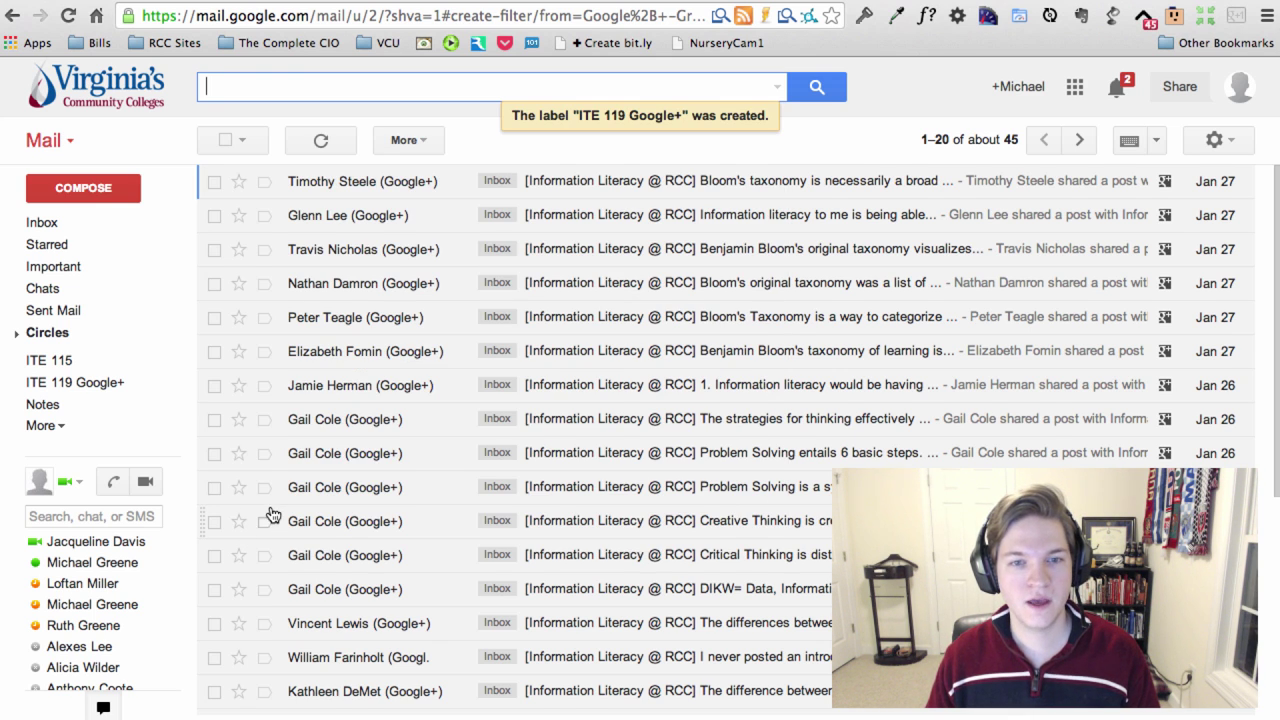
# - Check the messages under the "ITE 119 Google+" label and the Google+ messages from the instructor in the inbox
pyautogui.click(68, 385)
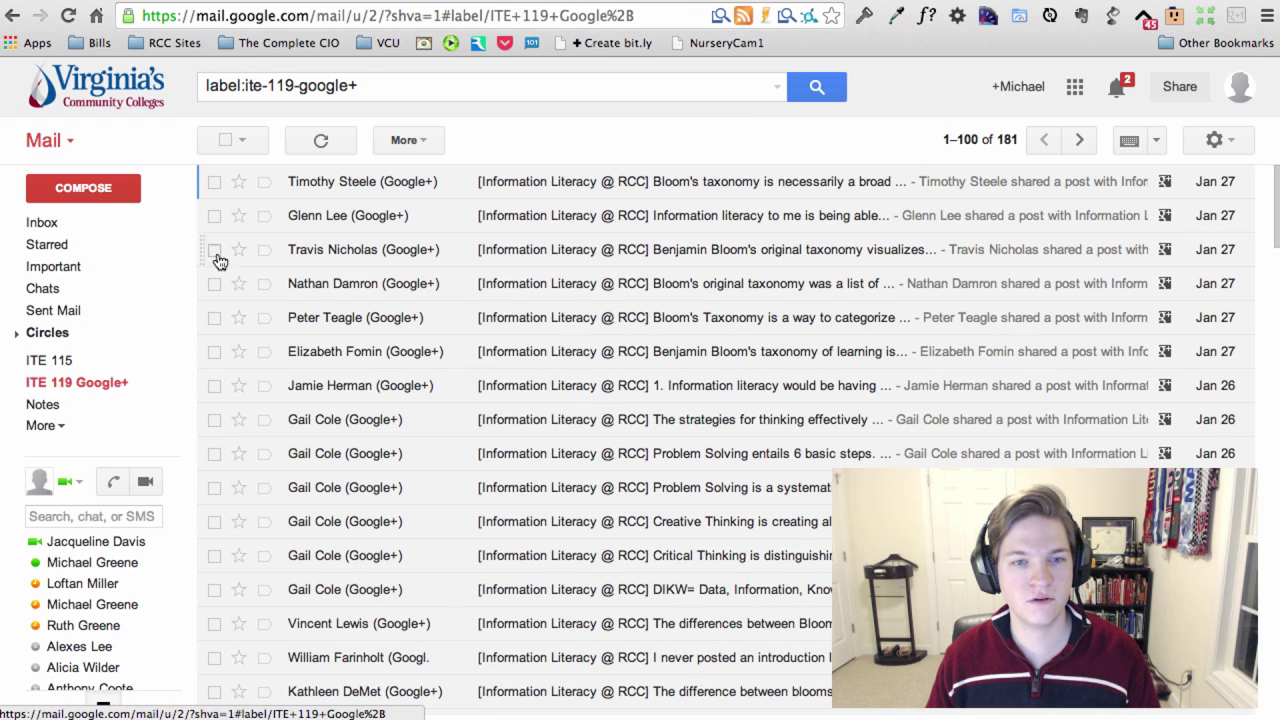
pyautogui.click(36, 224)
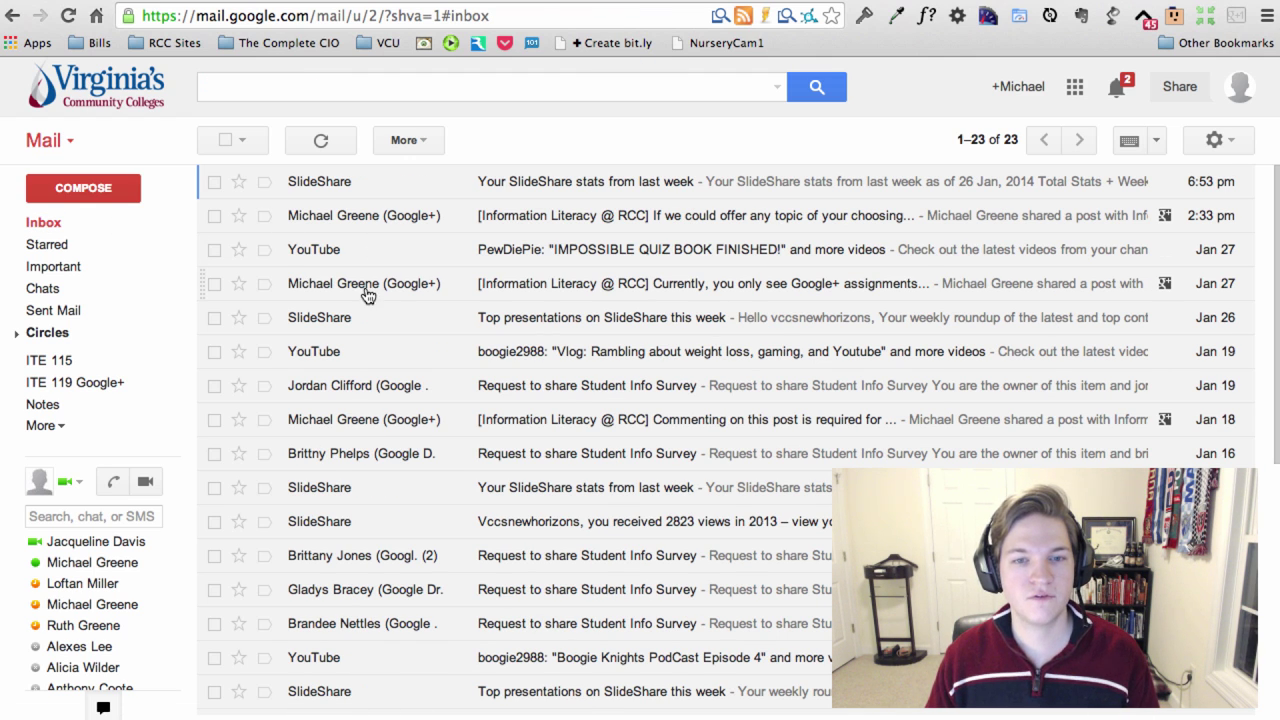
pyautogui.moveTo(399, 290)
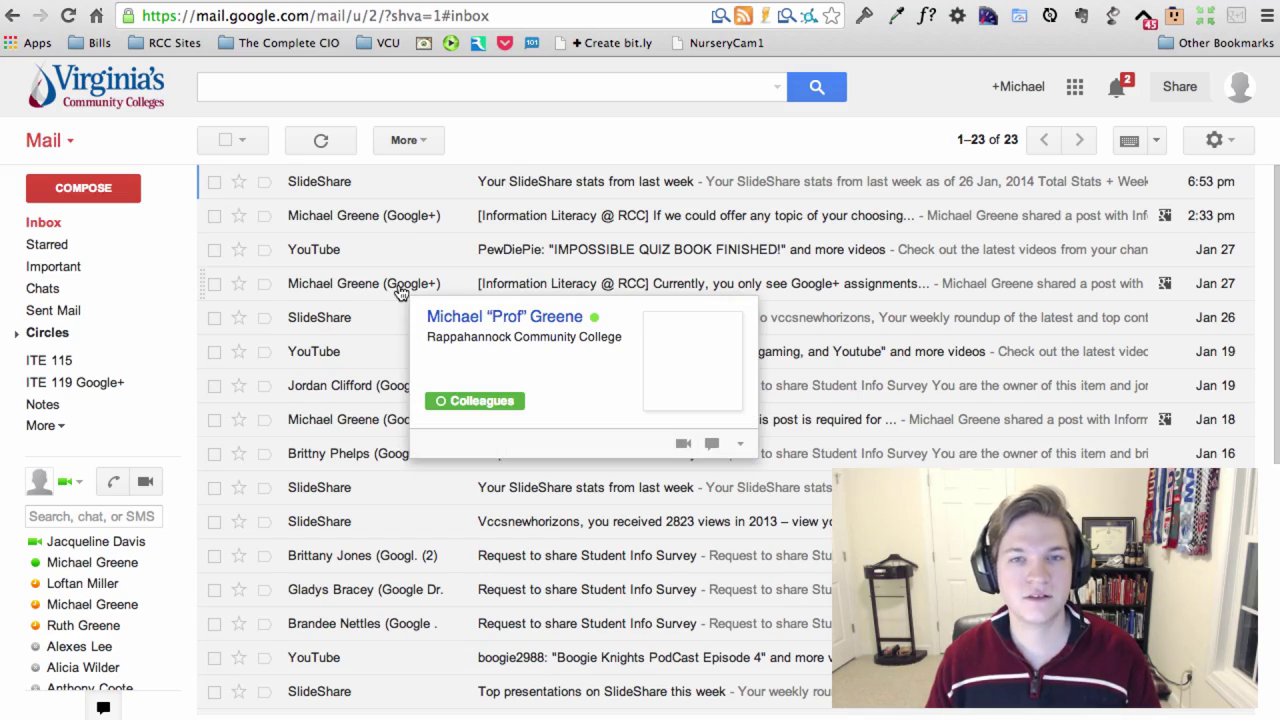